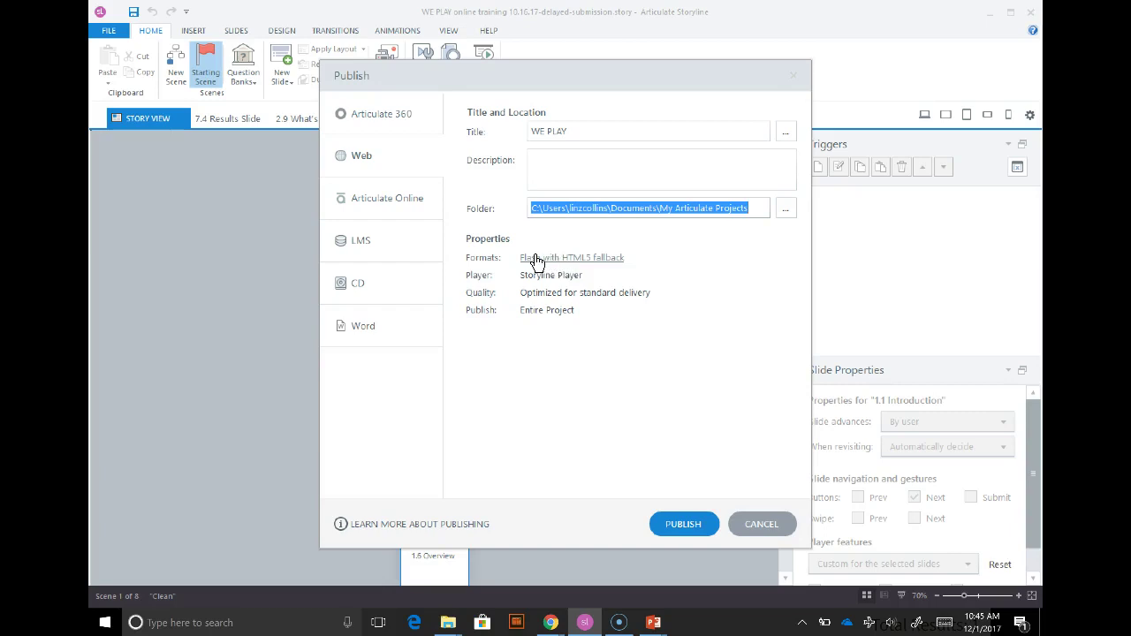
- Set the web publish format to HTML5 / Flash and publish the WE PLAY project
left_click(587, 258)
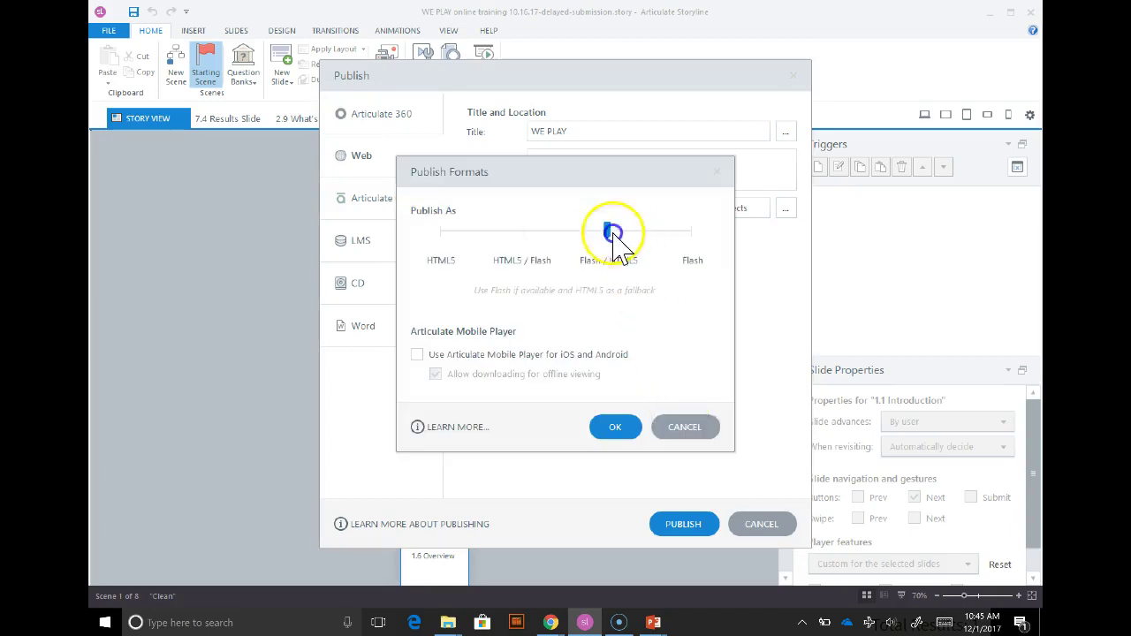
left_click(521, 230)
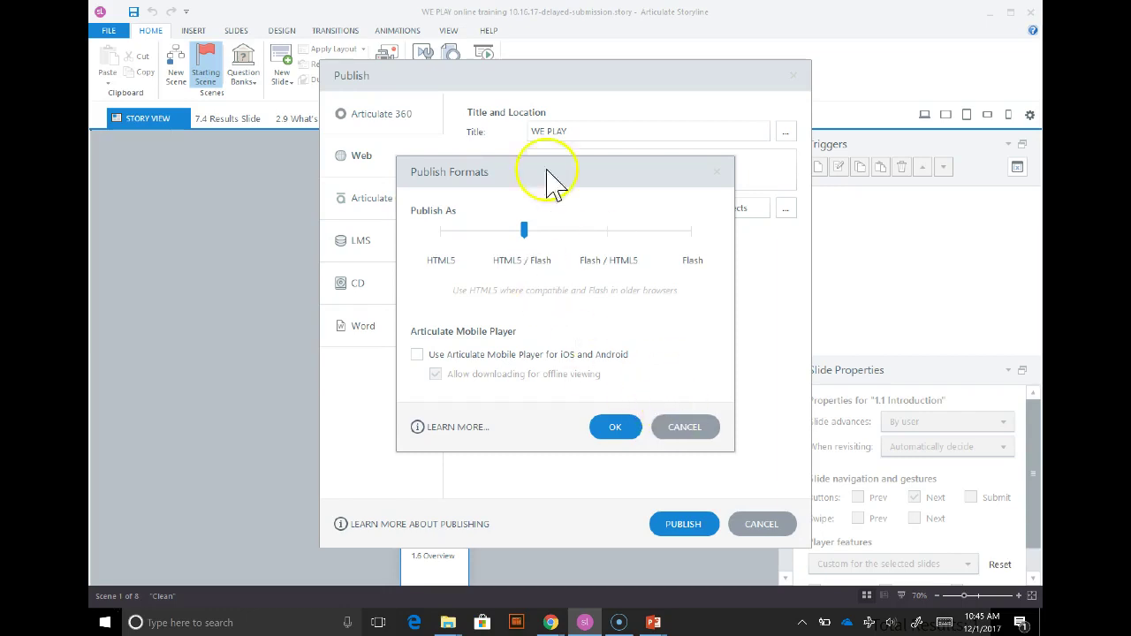
left_click(611, 428)
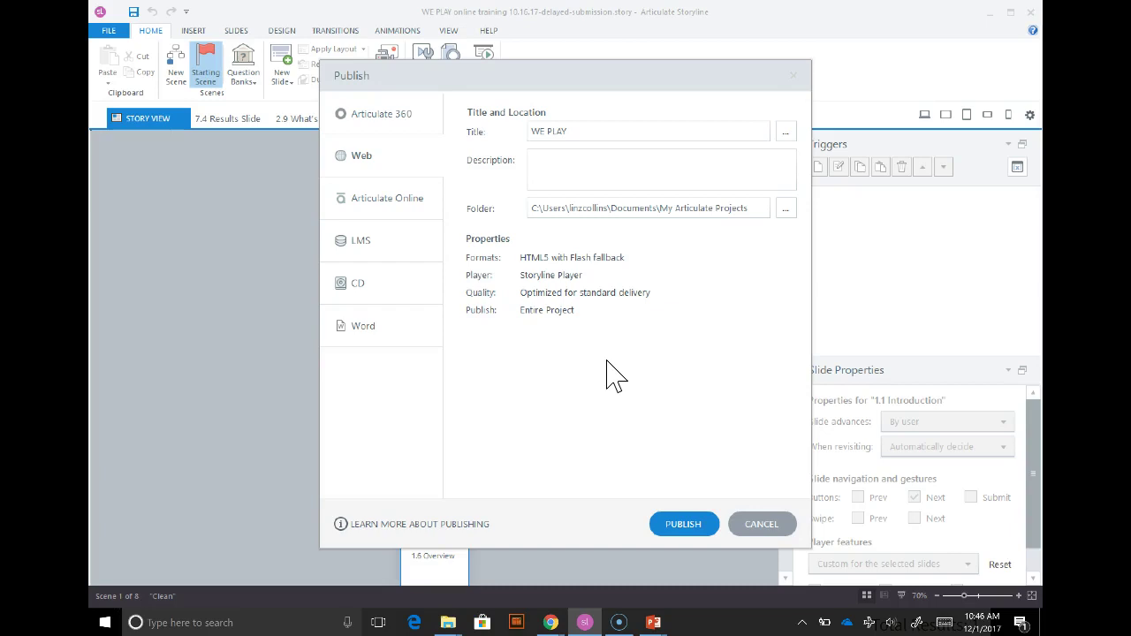
left_click(672, 529)
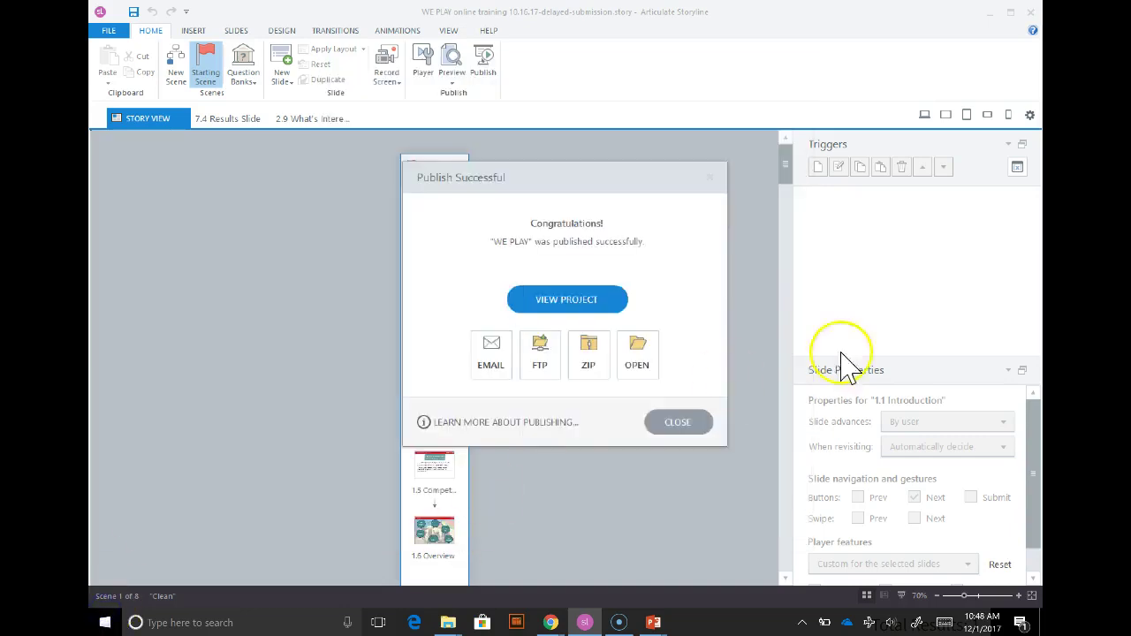
- Save the published output as a zip archive named WE PLAY--11-30-17.zip and close the publish confirmation
left_click(589, 354)
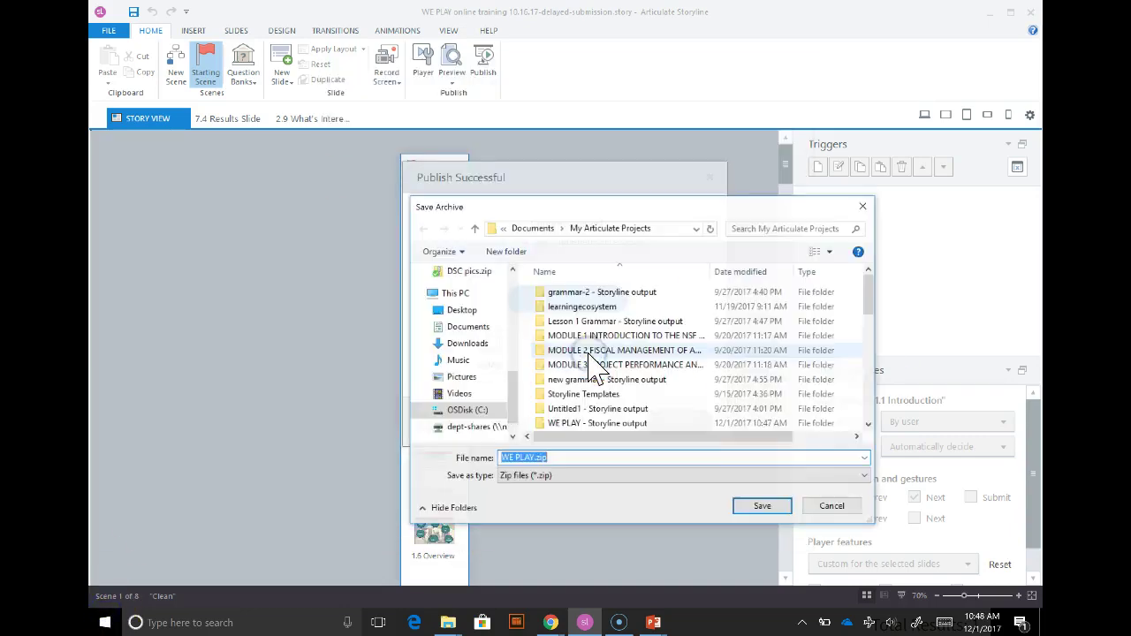
left_click(537, 459)
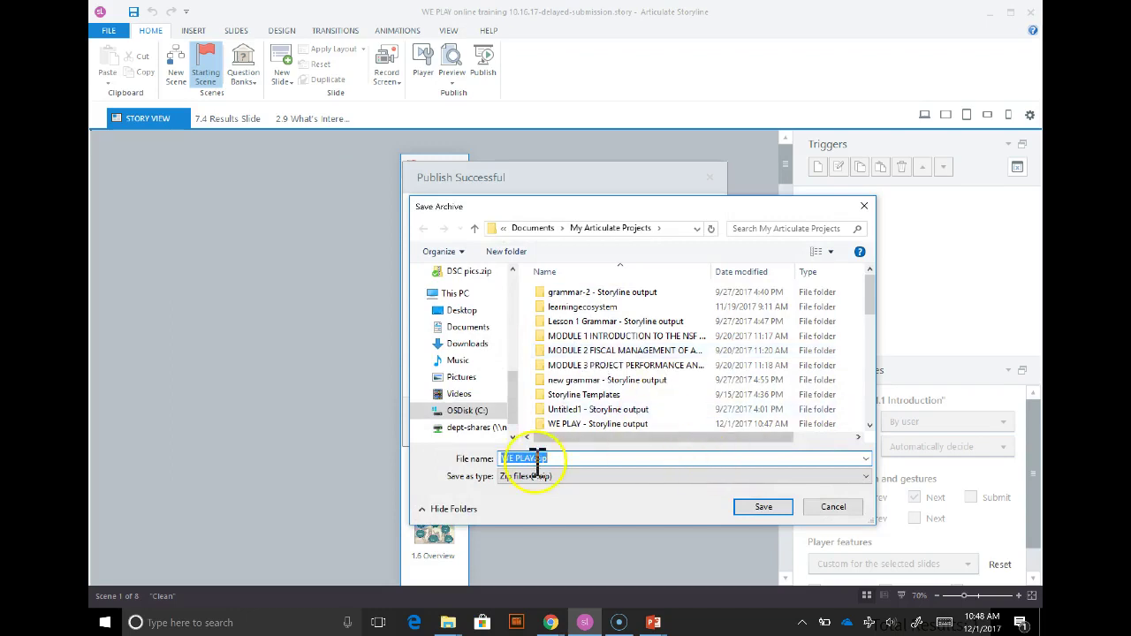
type("--11")
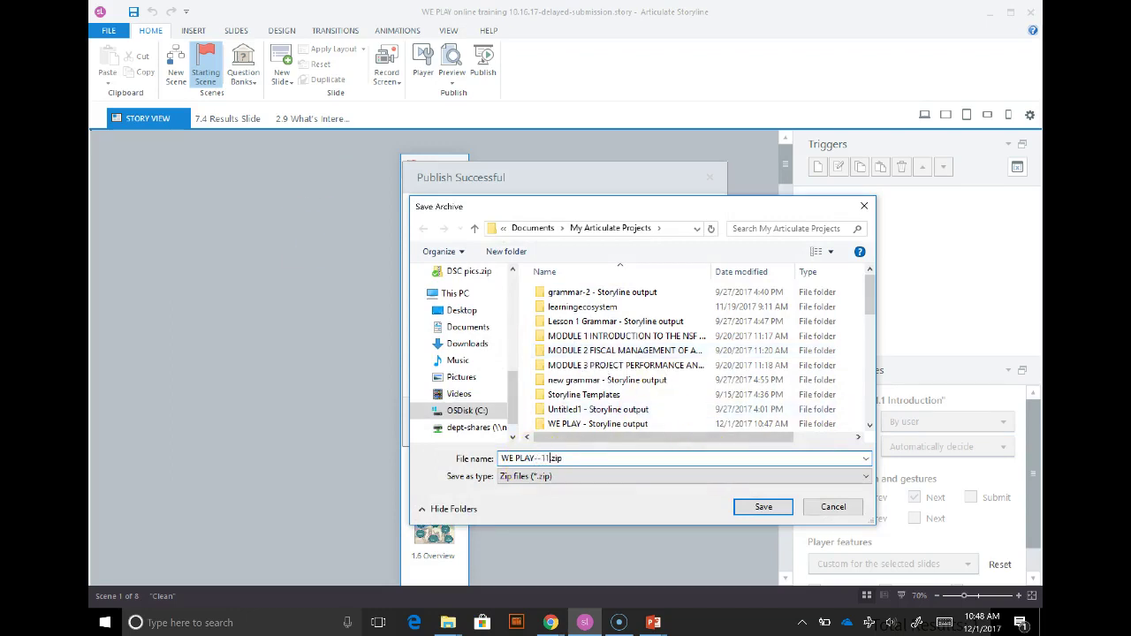
type("-30-17")
left_click(763, 507)
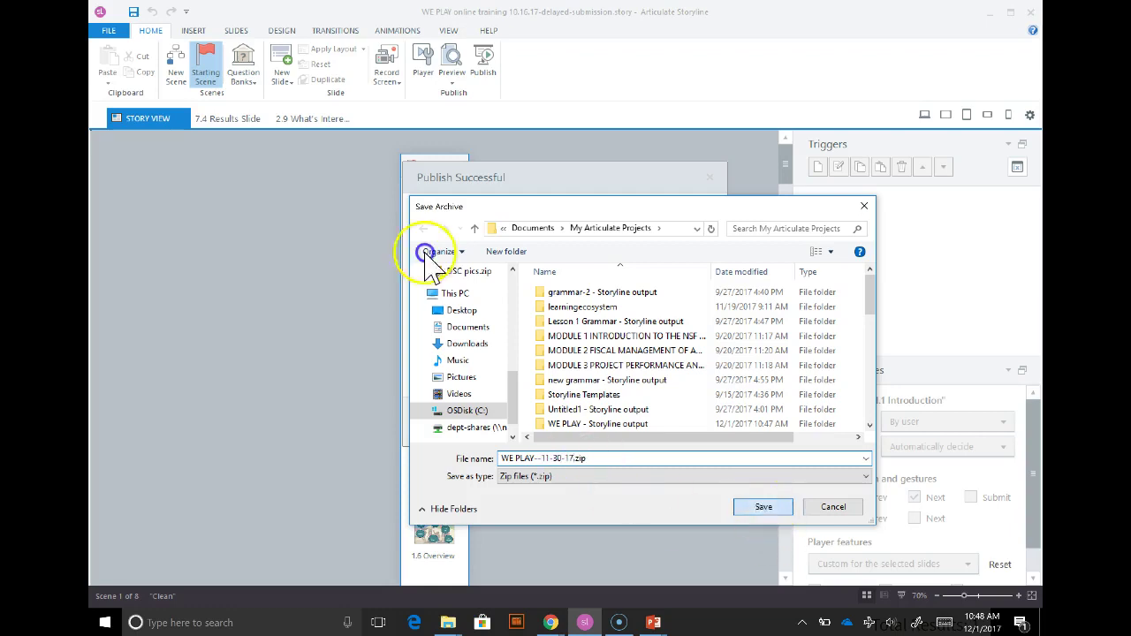
left_click(677, 420)
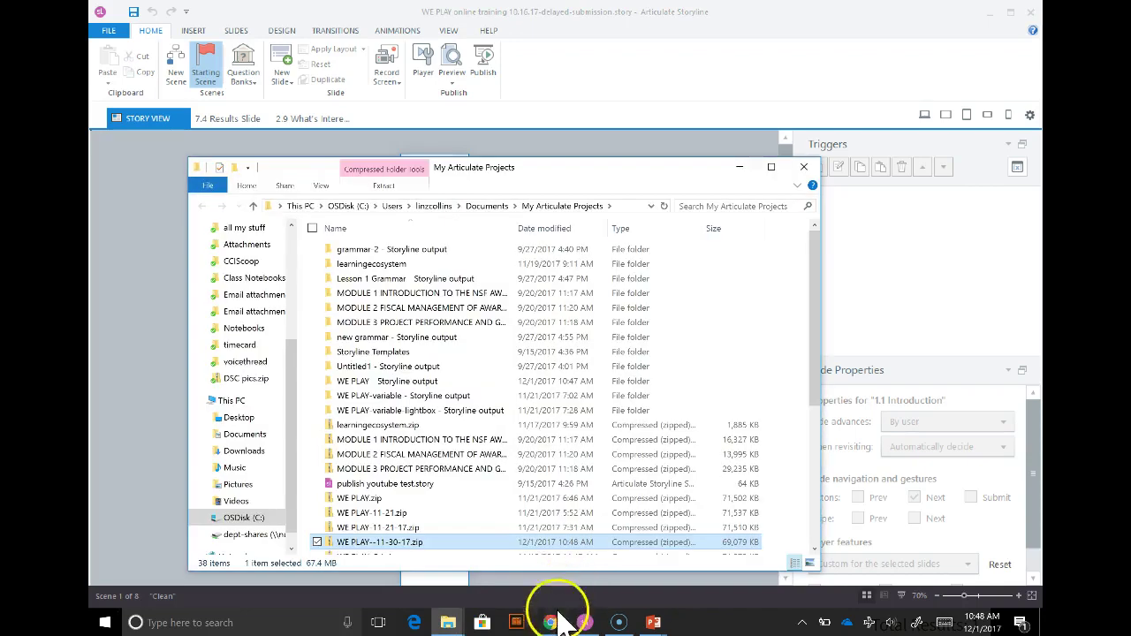
- Switch to the Blackboard course in Chrome and open the account owner's personal folder in the Content Collection
mouse_move(550, 623)
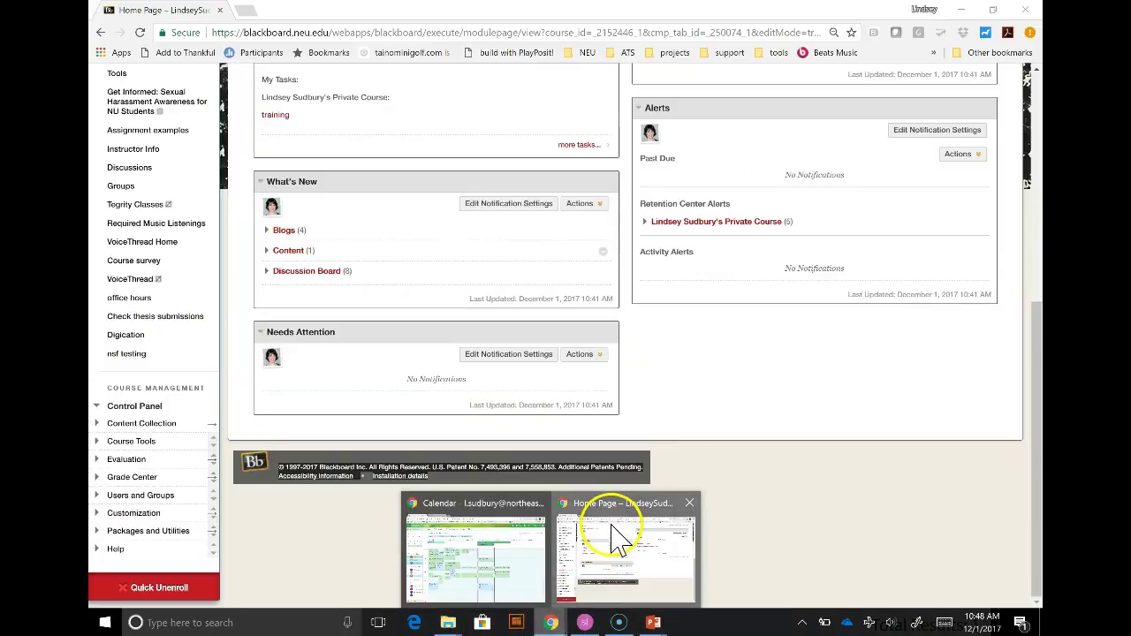
left_click(614, 531)
scroll(553, 159, "up", 4)
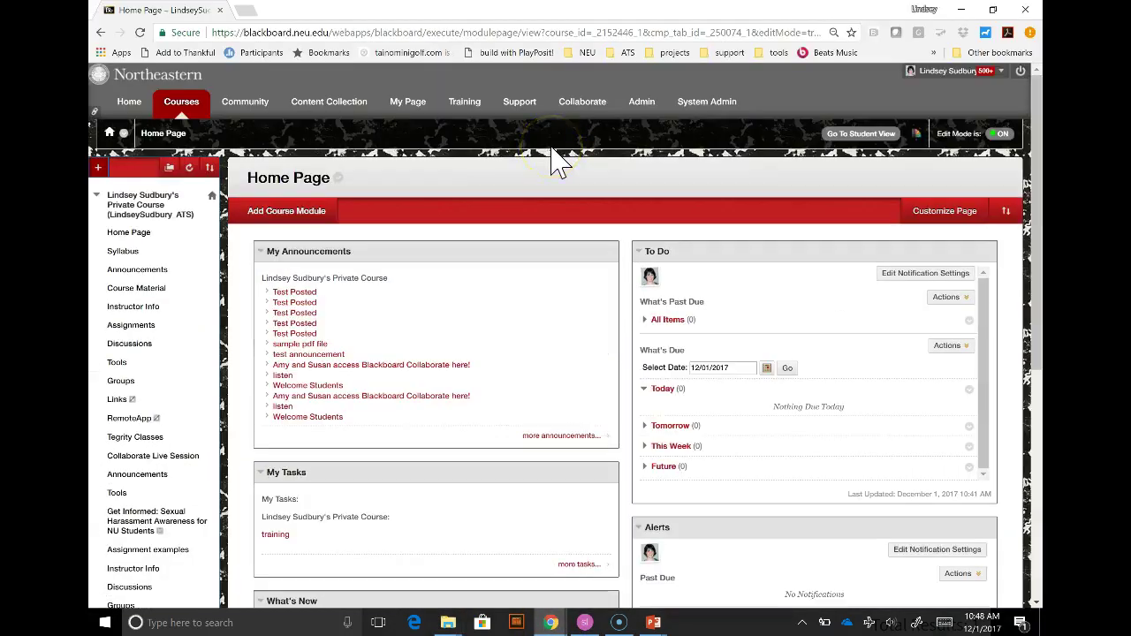
scroll(552, 159, "down", 3)
scroll(557, 157, "down", 3)
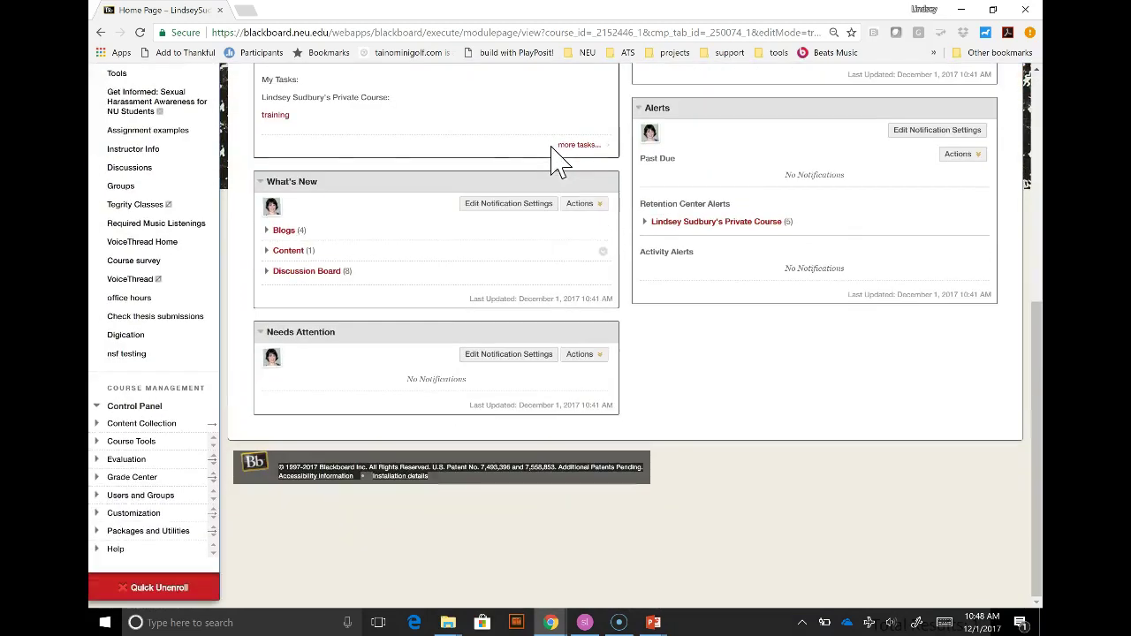
left_click(117, 425)
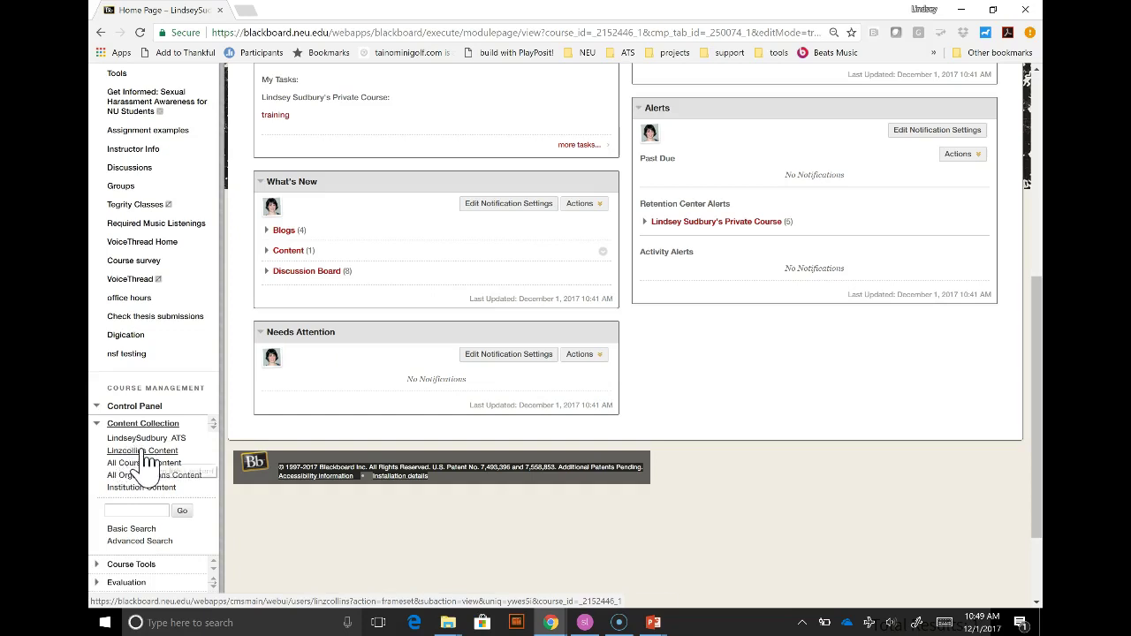
left_click(144, 450)
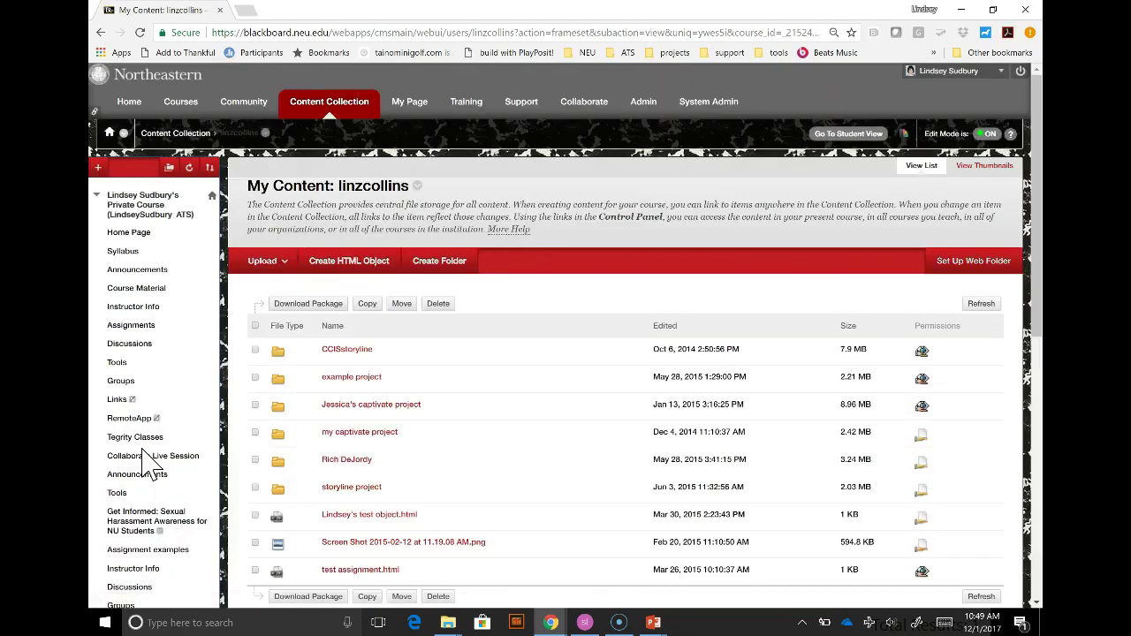
- Create a folder named "storyline share content" in the personal content area
left_click(440, 266)
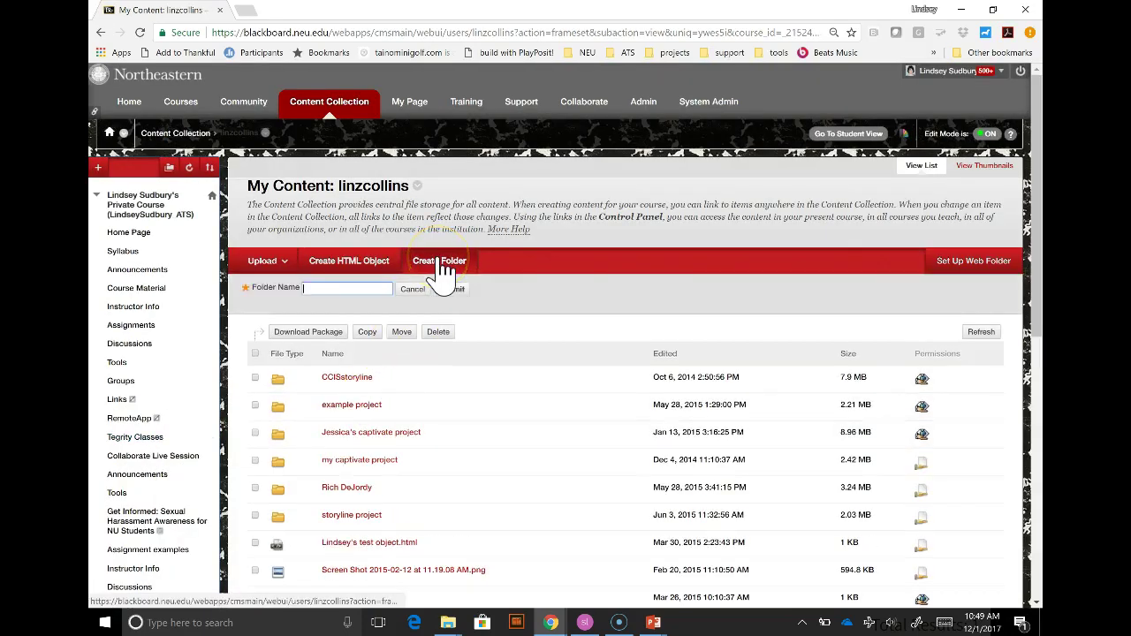
type("storyline share content")
left_click(451, 288)
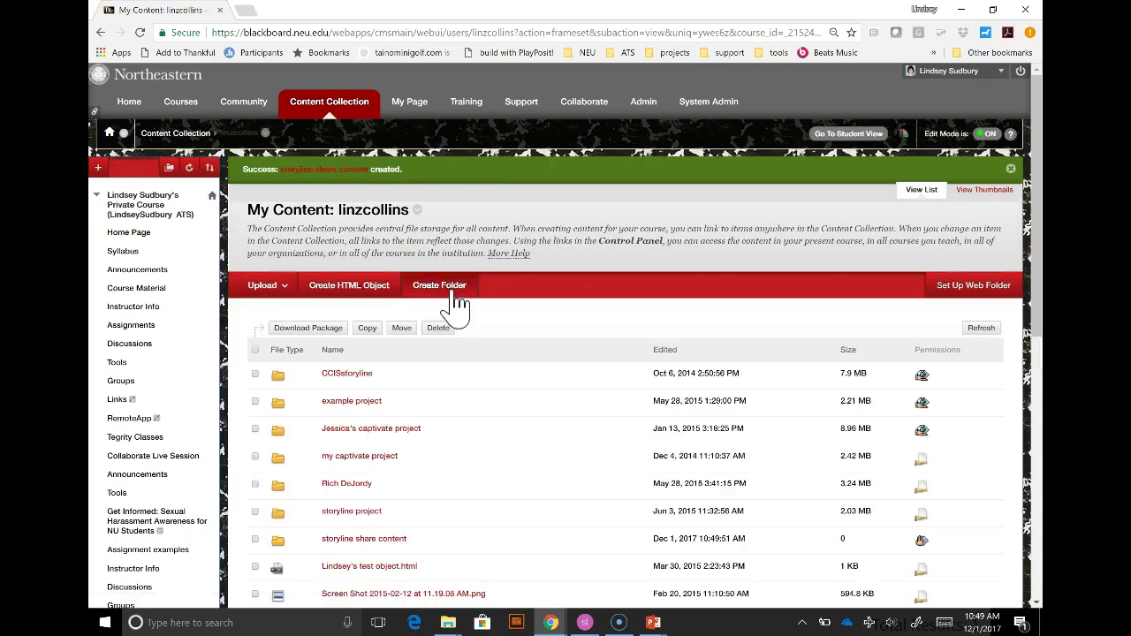
- Upload WE PLAY--11-30-17.zip as a zip package into the storyline share content folder
scroll(367, 486, "down", 1)
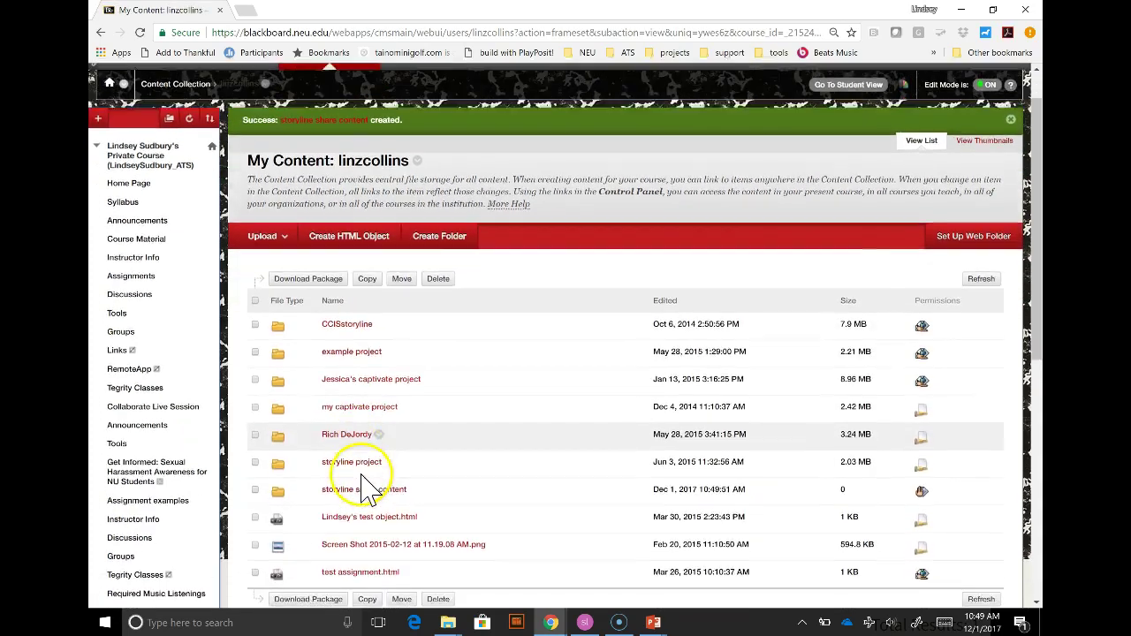
left_click(352, 489)
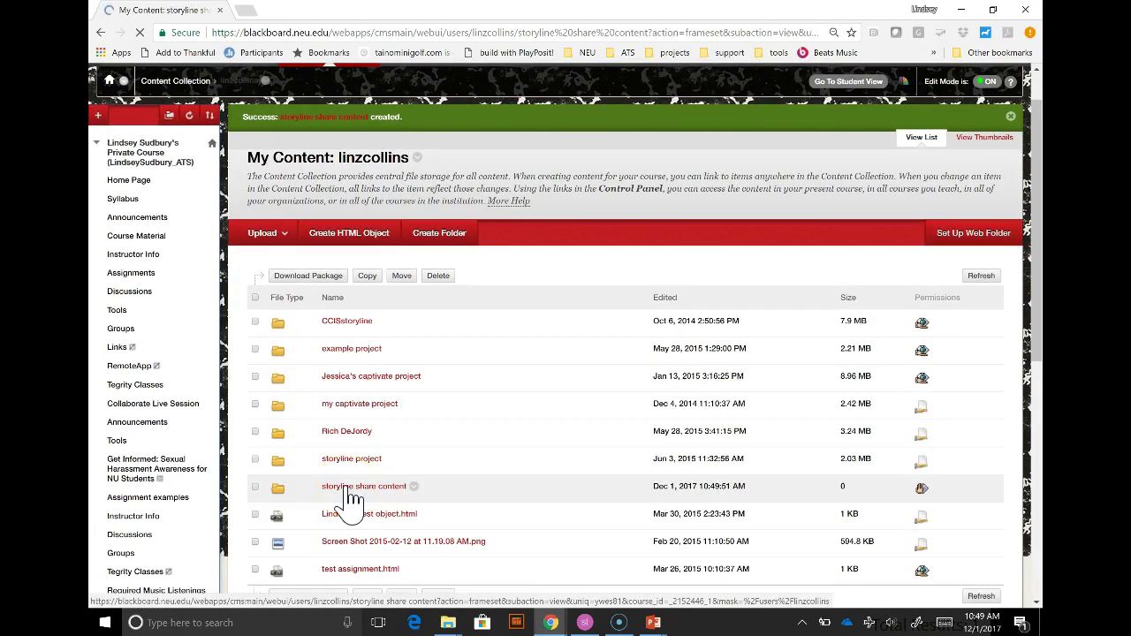
left_click(275, 262)
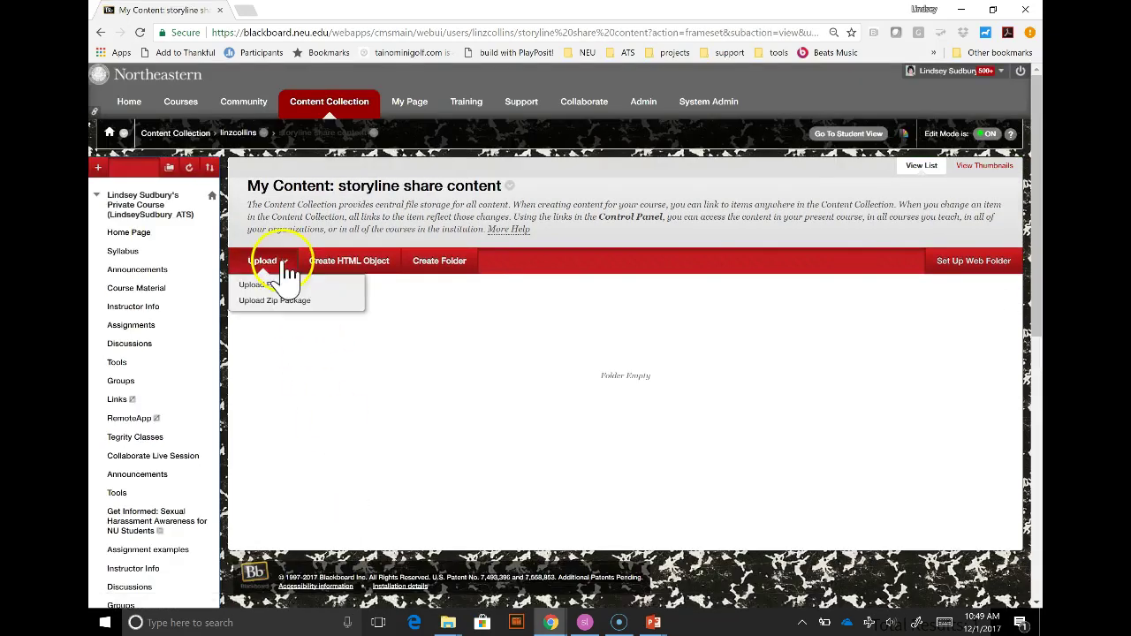
left_click(279, 303)
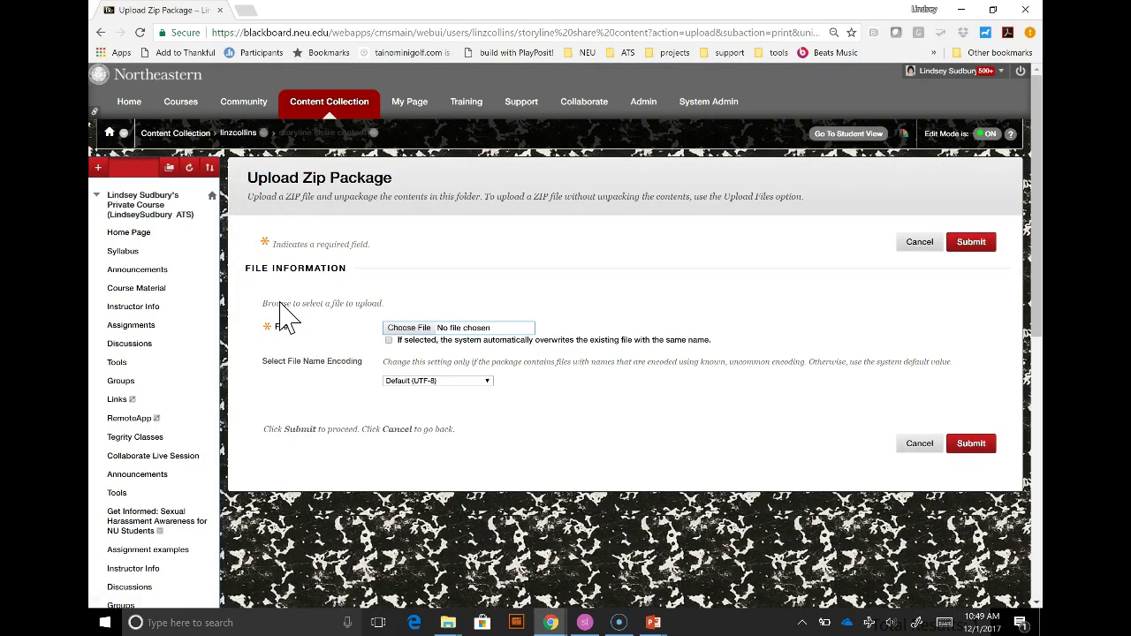
left_click(398, 328)
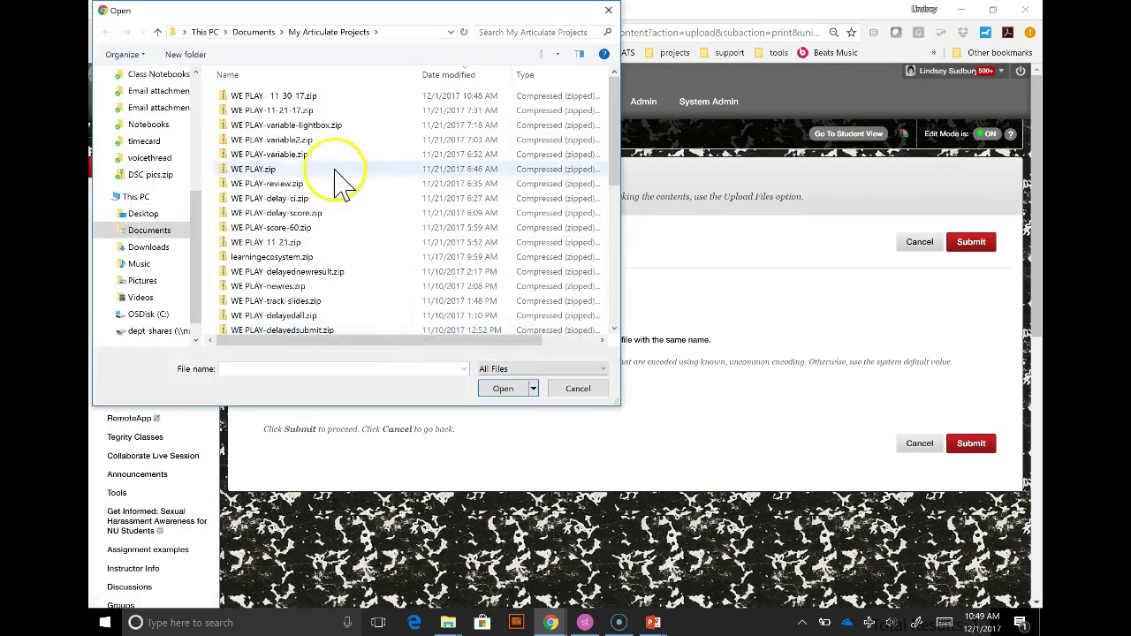
left_click(281, 97)
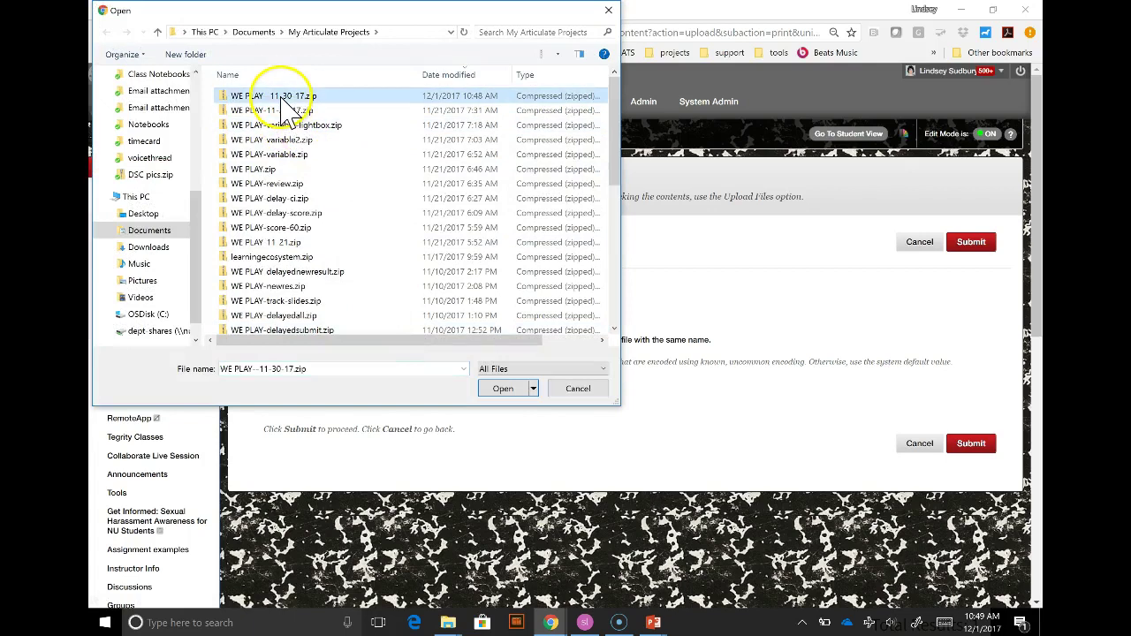
left_click(502, 389)
left_click(970, 444)
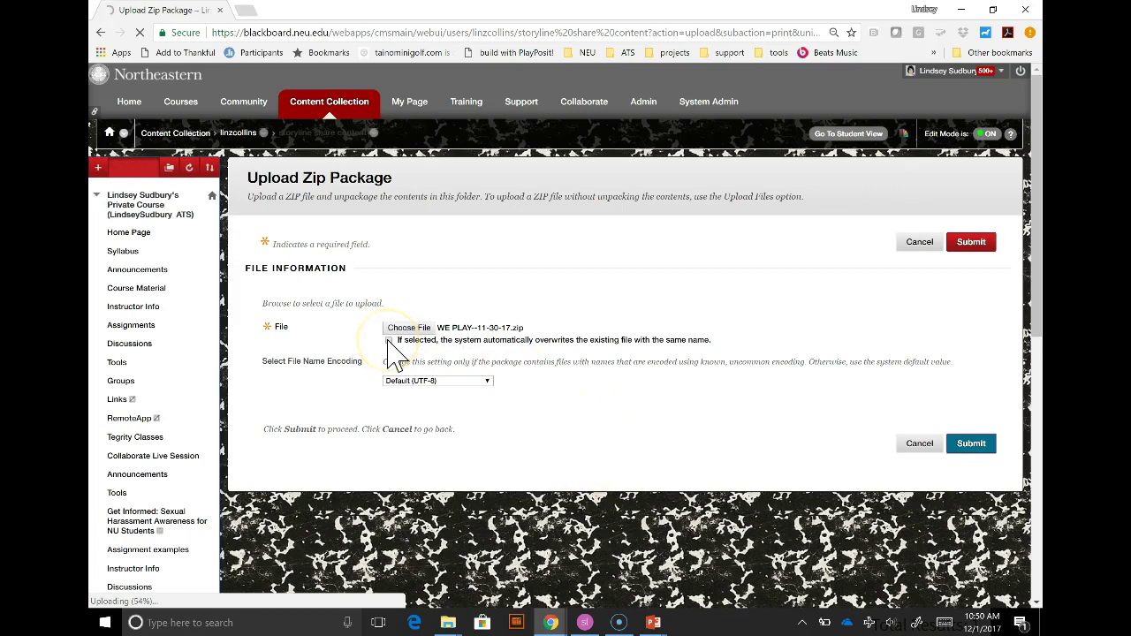
left_click(784, 488)
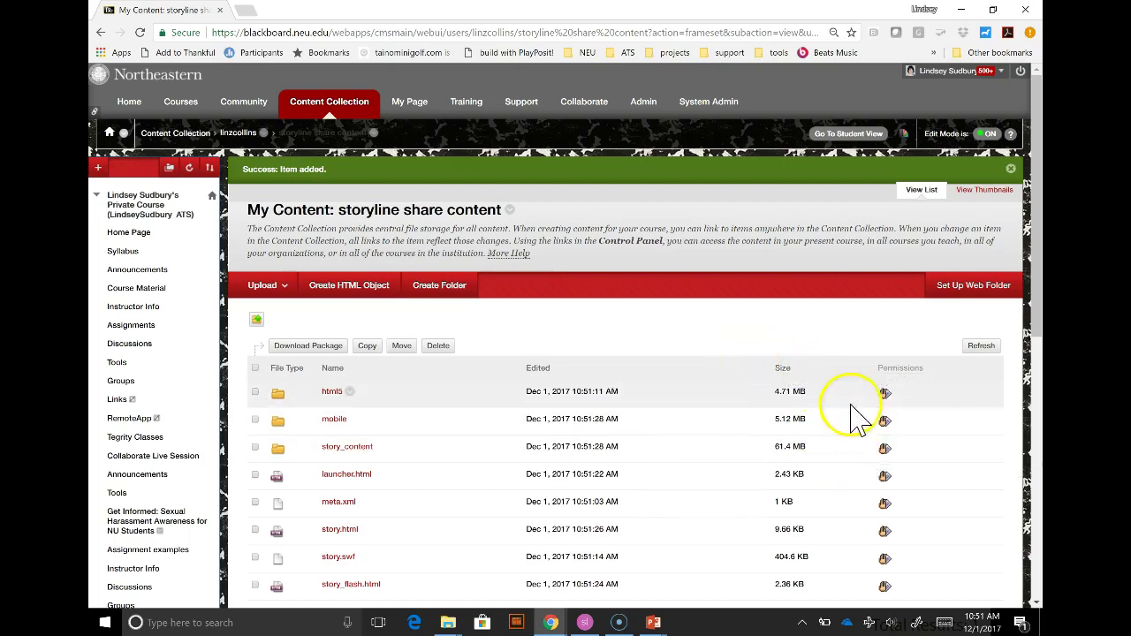
- Return to the parent folder and grant the public Read permission on the storyline share content folder
left_click(886, 394)
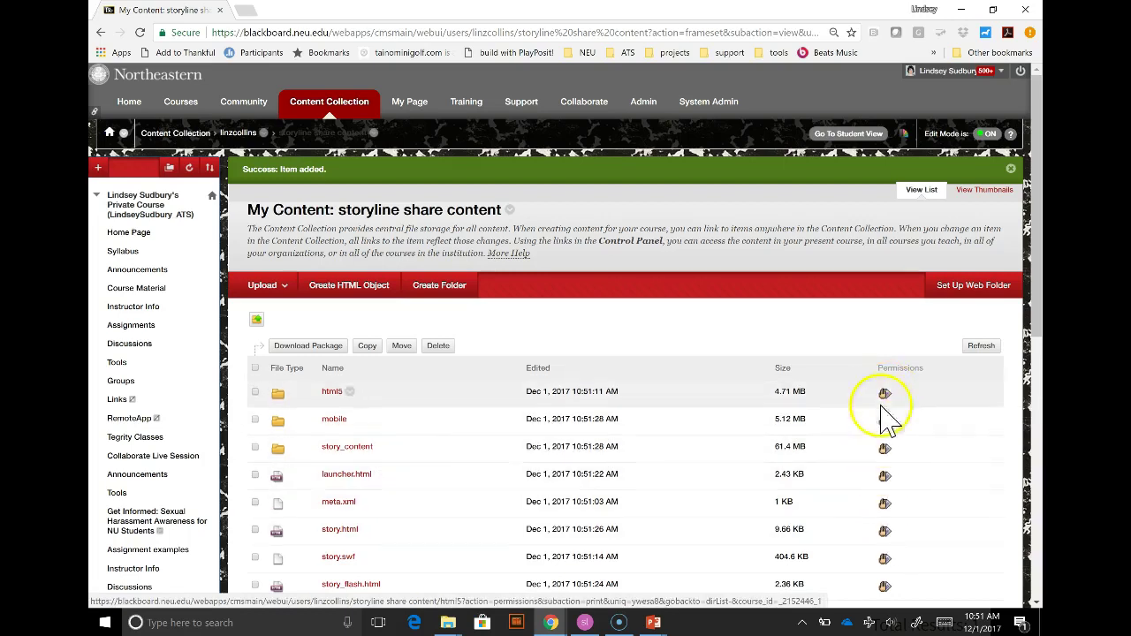
left_click(257, 320)
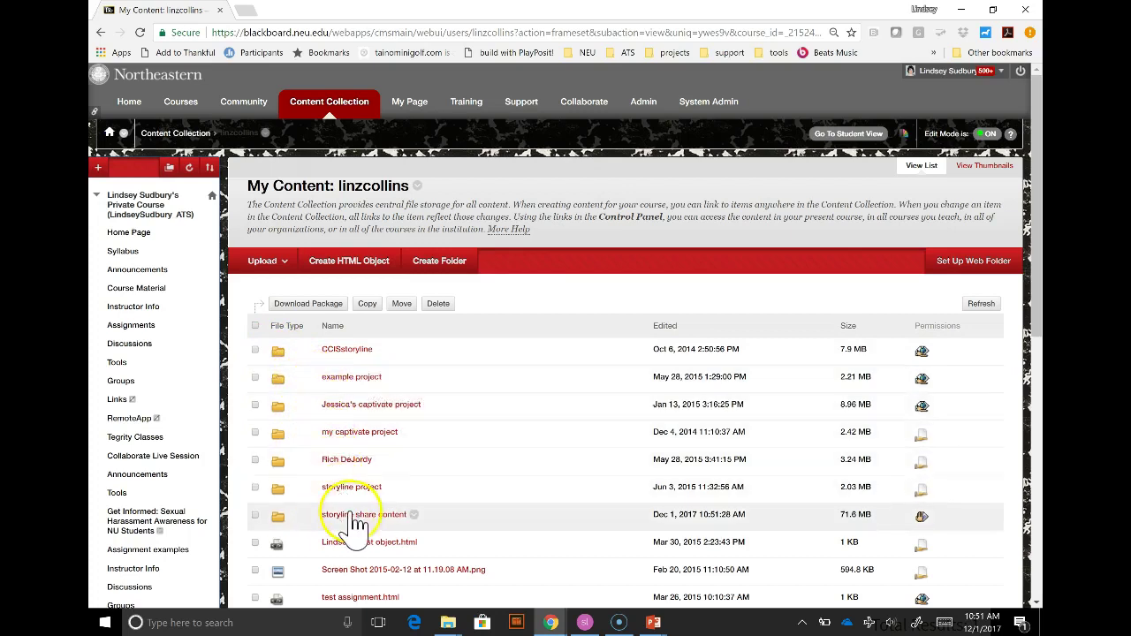
left_click(922, 517)
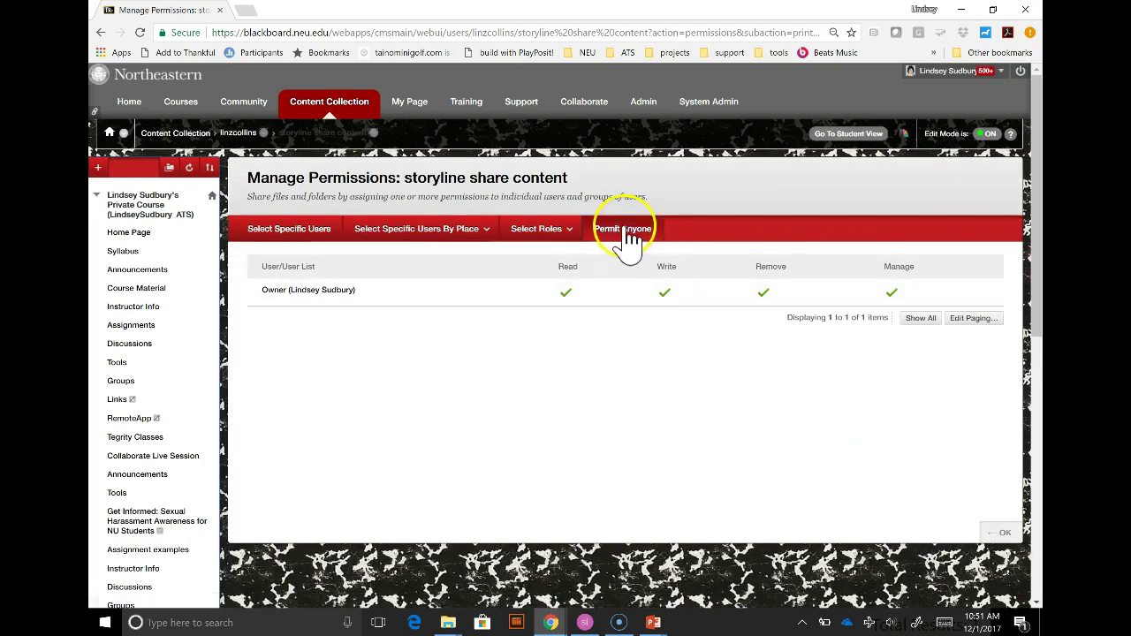
left_click(625, 232)
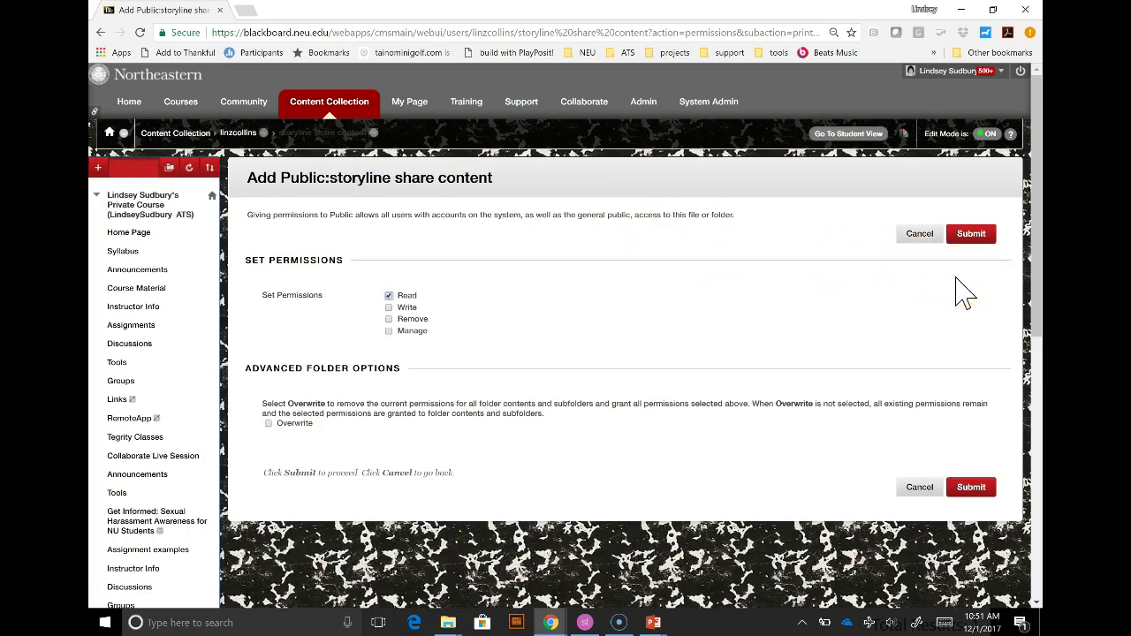
left_click(972, 245)
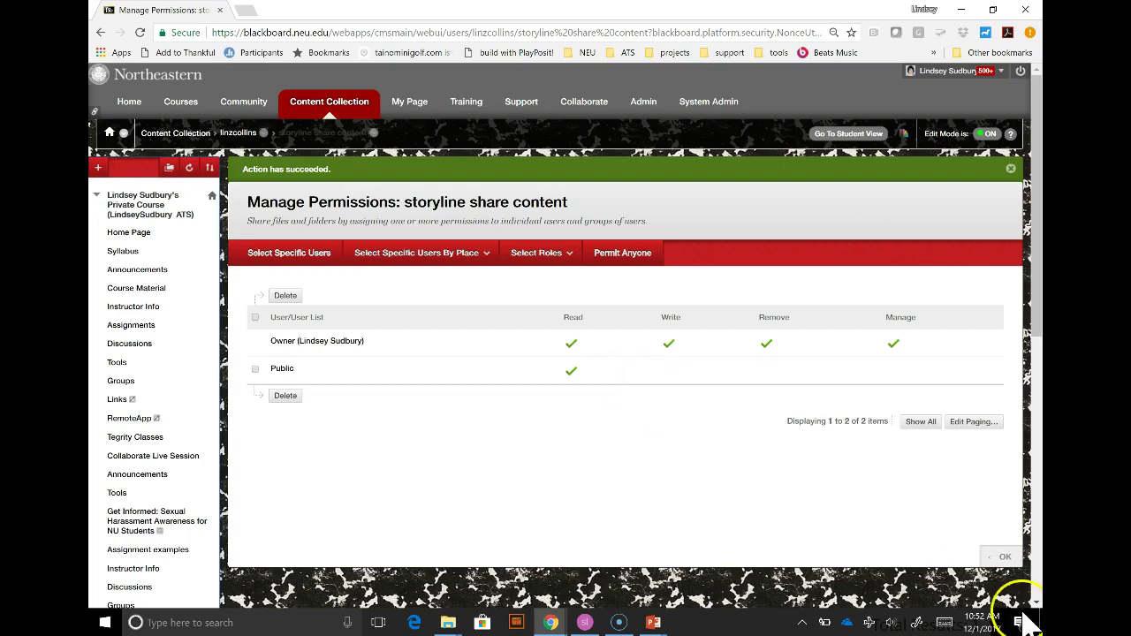
left_click(1012, 562)
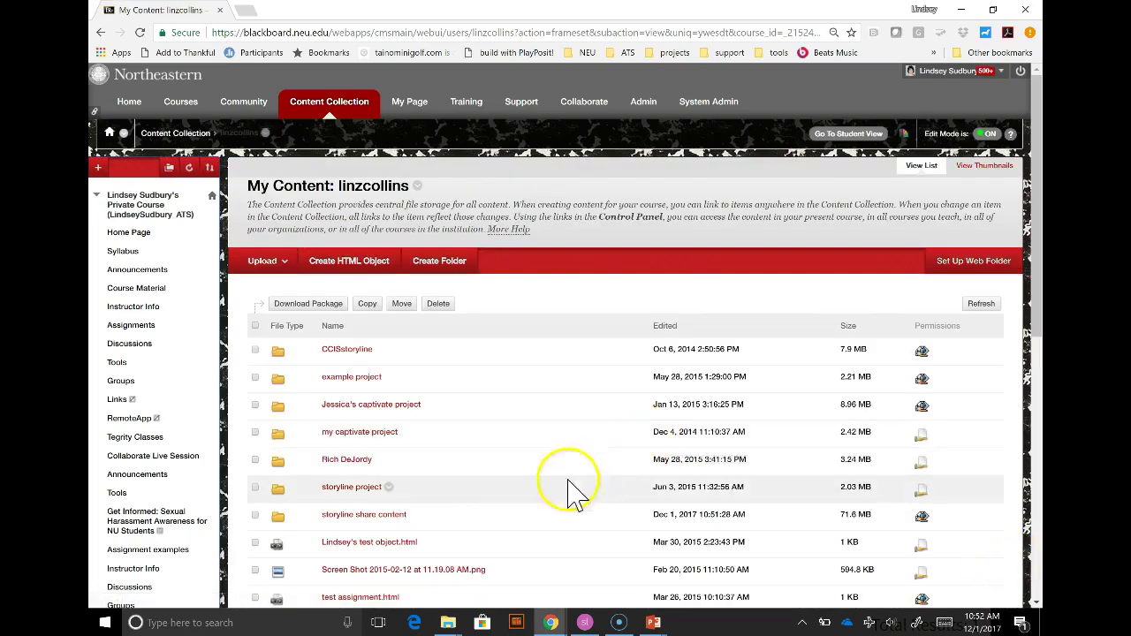
- Open the 360° View of story.html in the storyline share content folder and copy its permanent URL
left_click(363, 514)
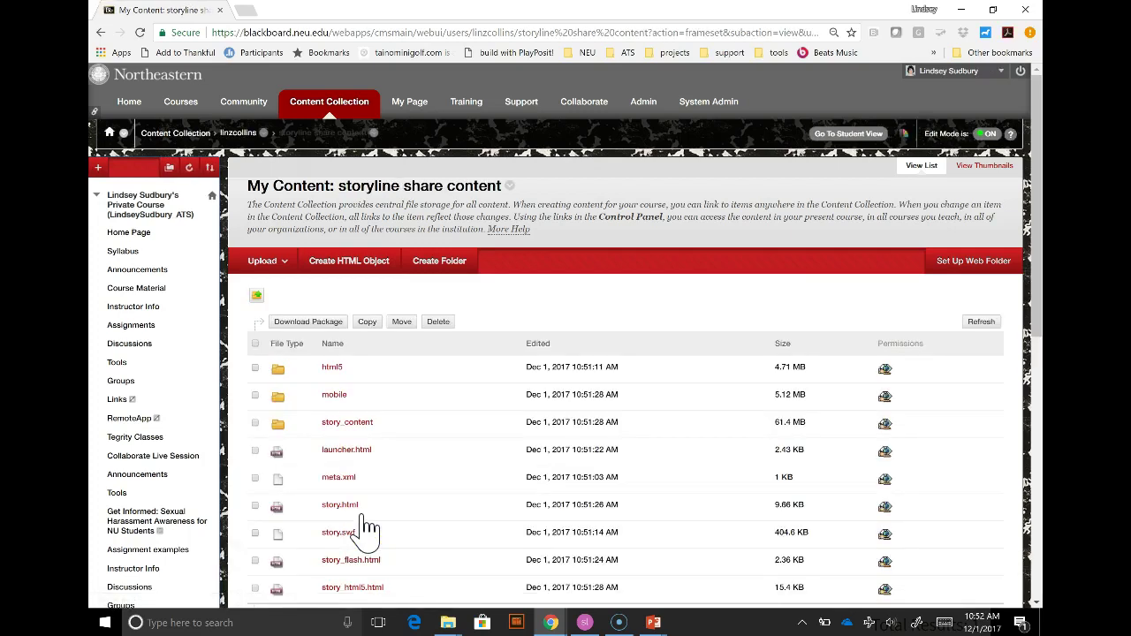
scroll(367, 528, "down", 1)
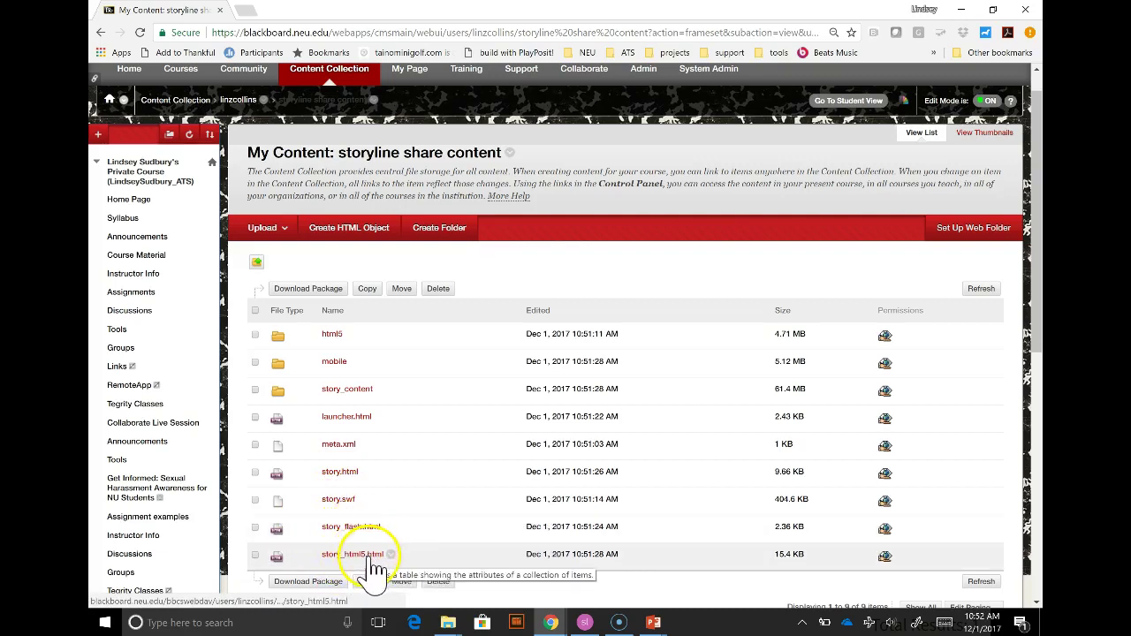
left_click(366, 473)
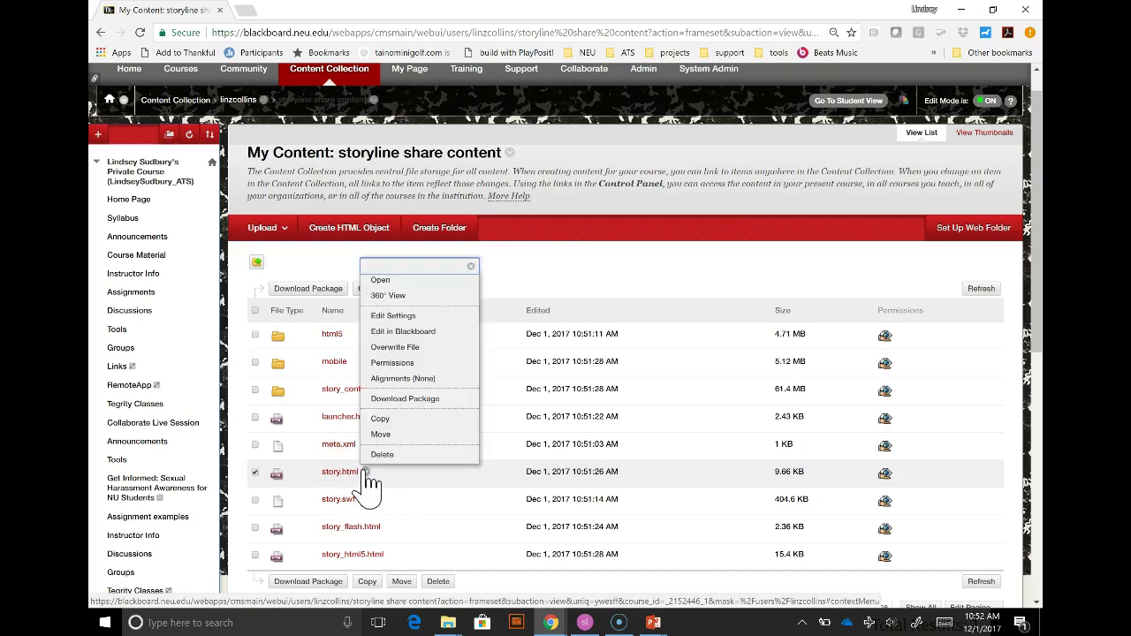
left_click(408, 296)
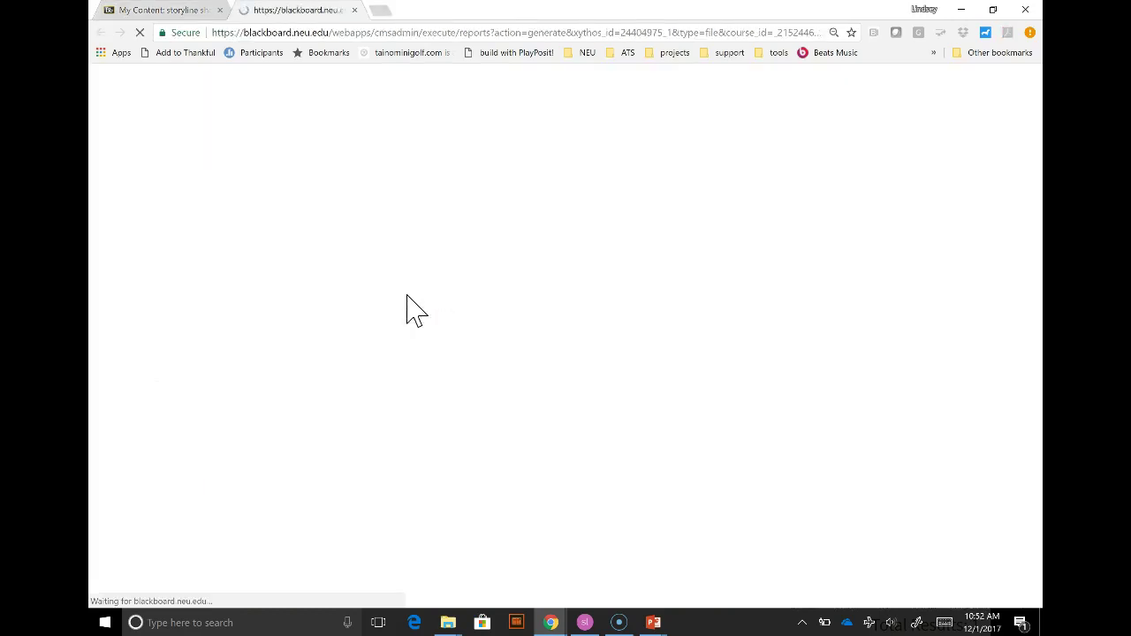
left_click_drag(434, 320, 240, 325)
key("ctrl+c")
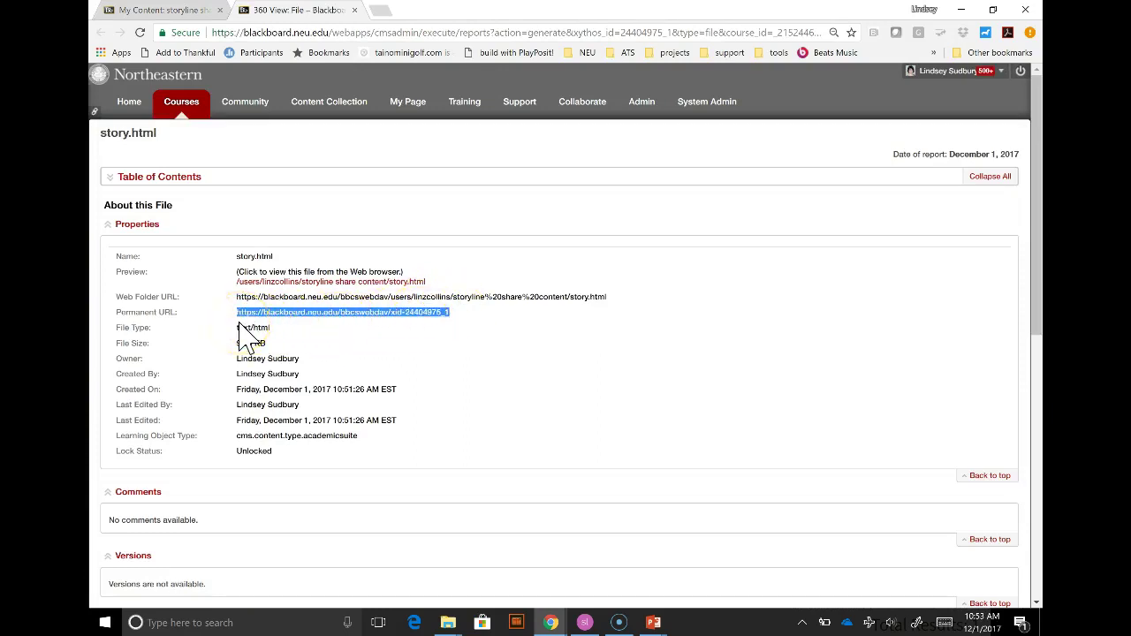
- Test the copied permanent URL in Microsoft Edge, pausing the WE PLAY presentation before closing that browser window
left_click(415, 622)
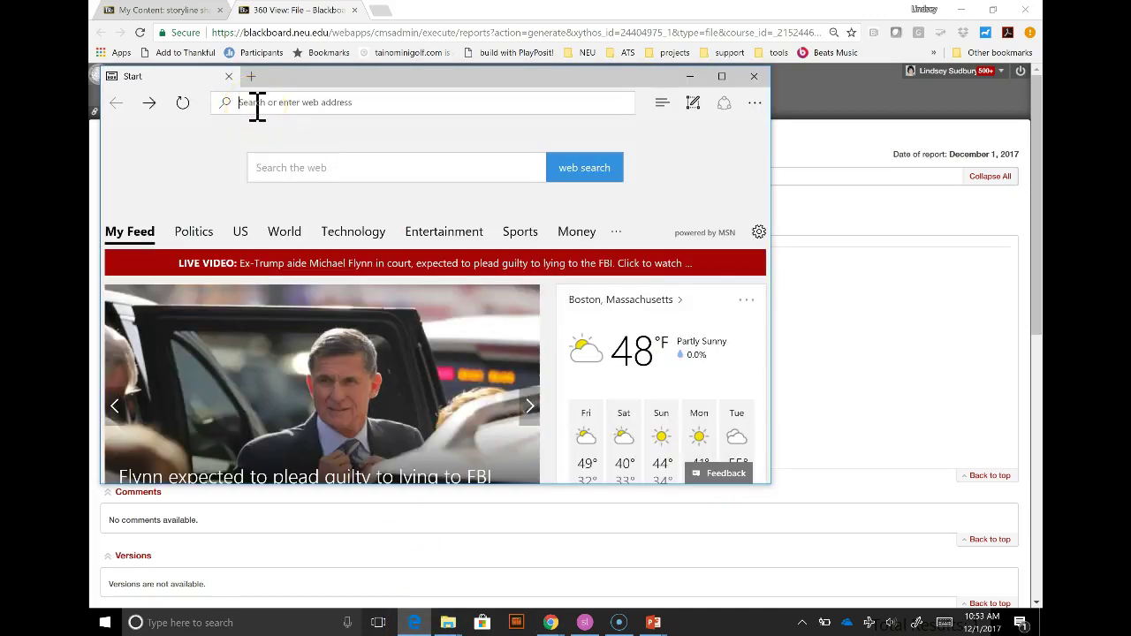
left_click(256, 104)
key("ctrl+v")
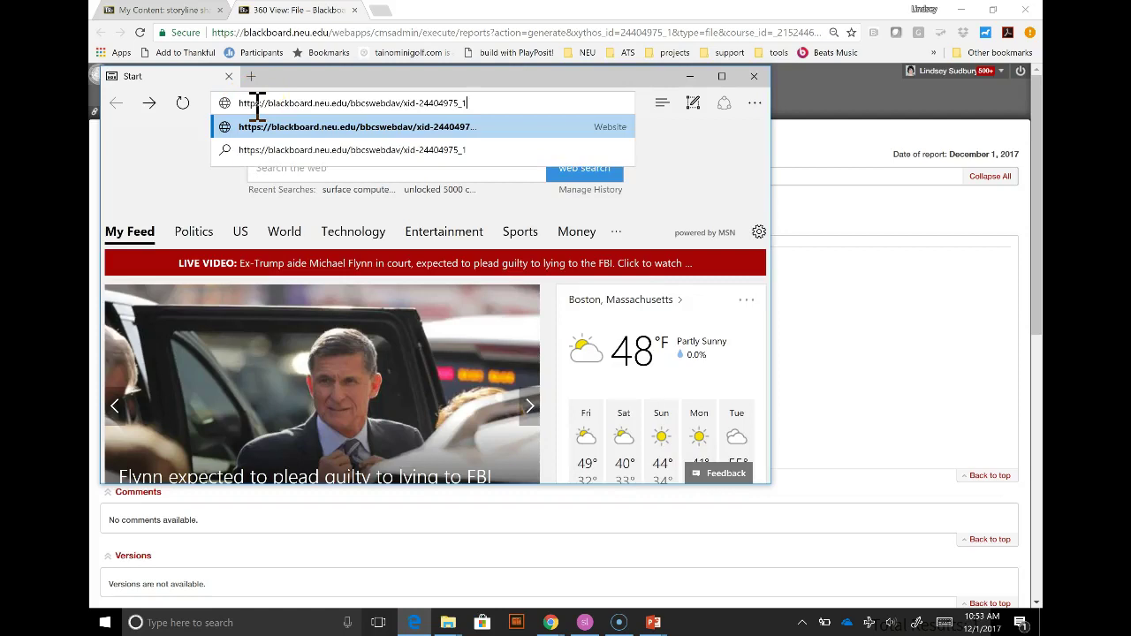
key("Return")
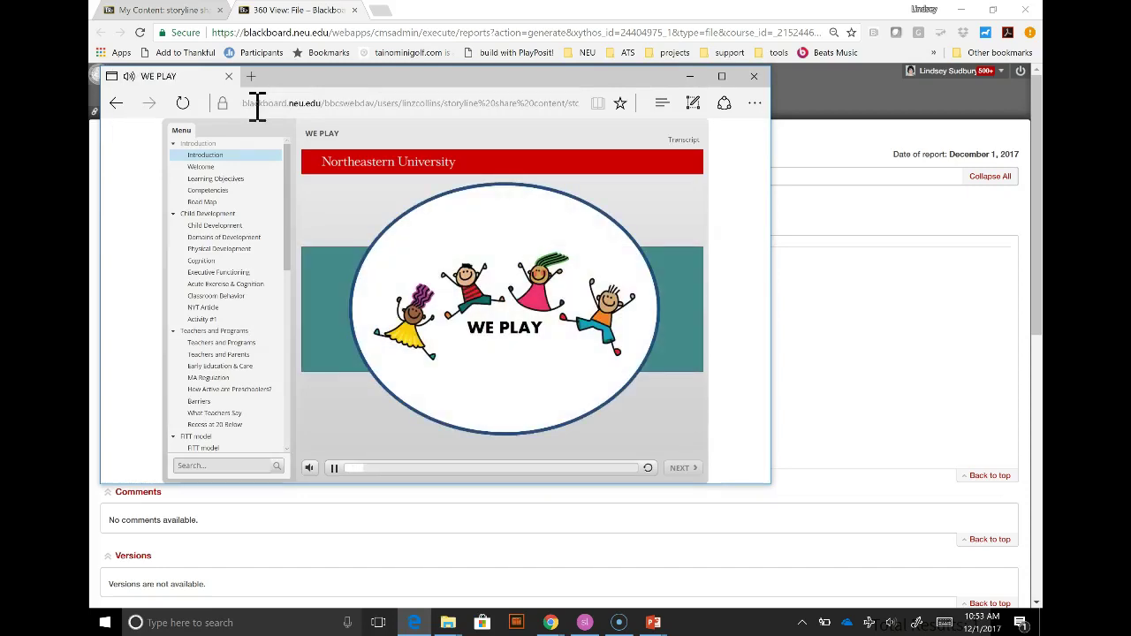
left_click(334, 468)
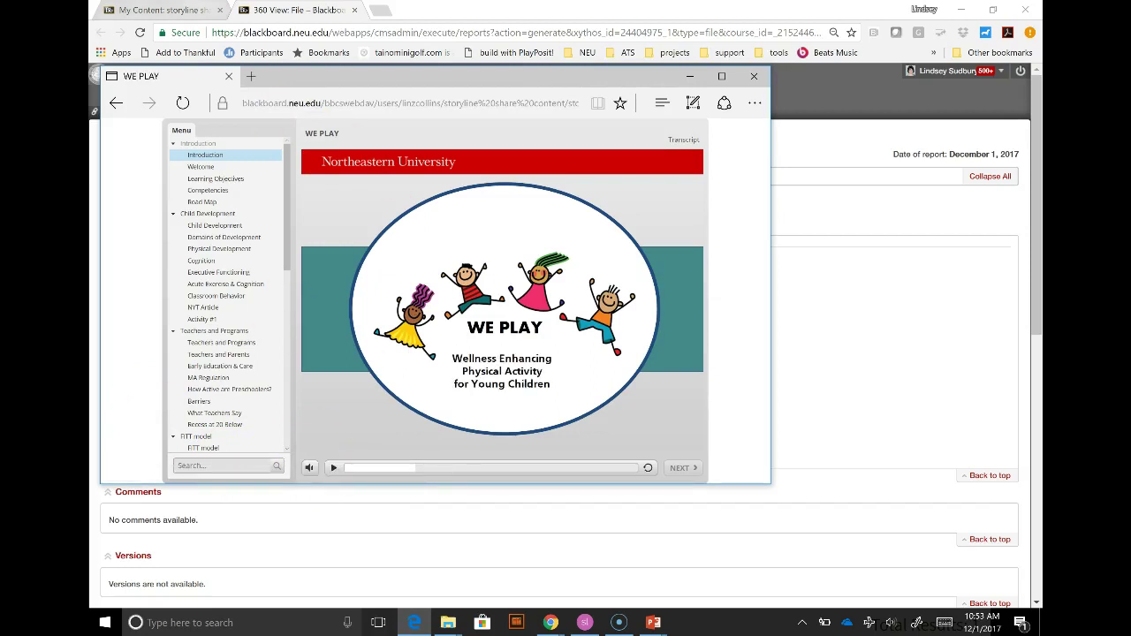
left_click(756, 80)
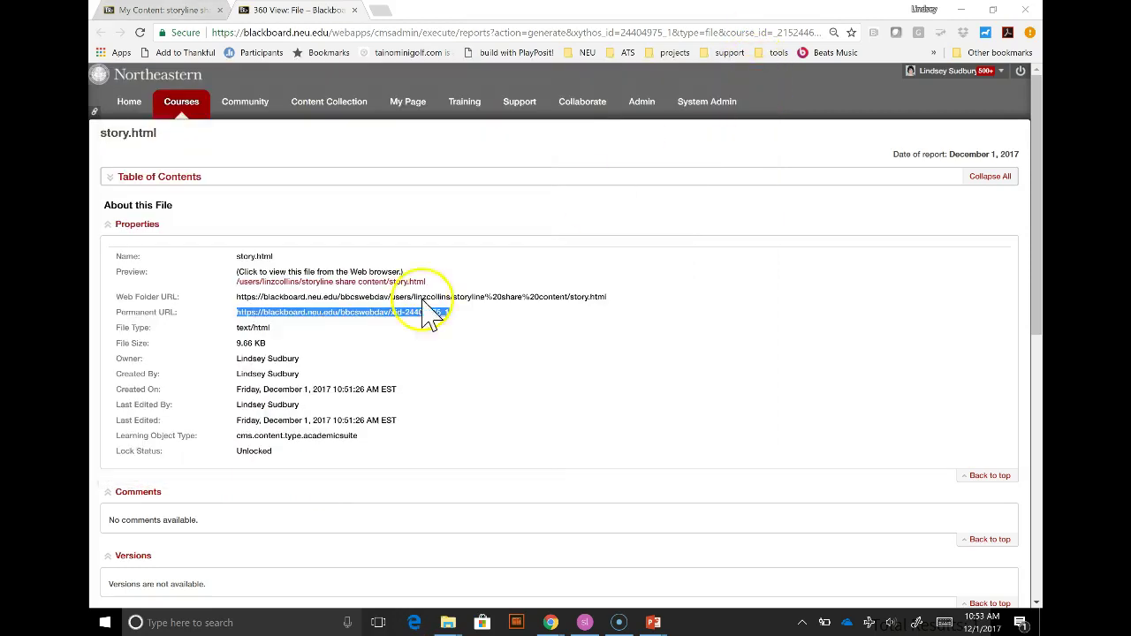
left_click(584, 622)
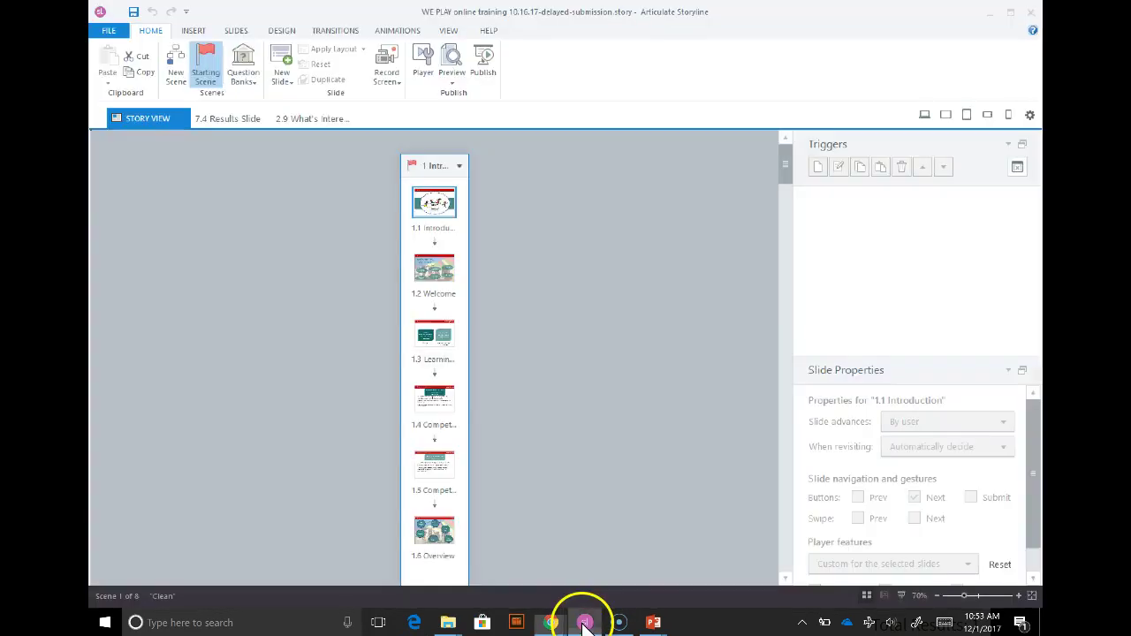
left_click(619, 622)
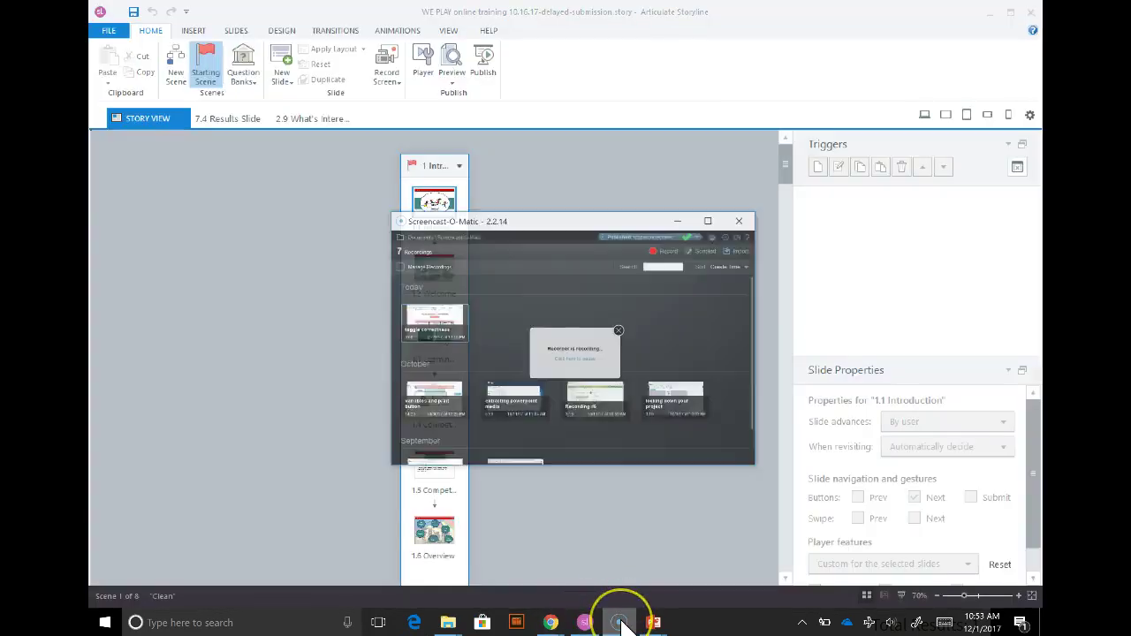